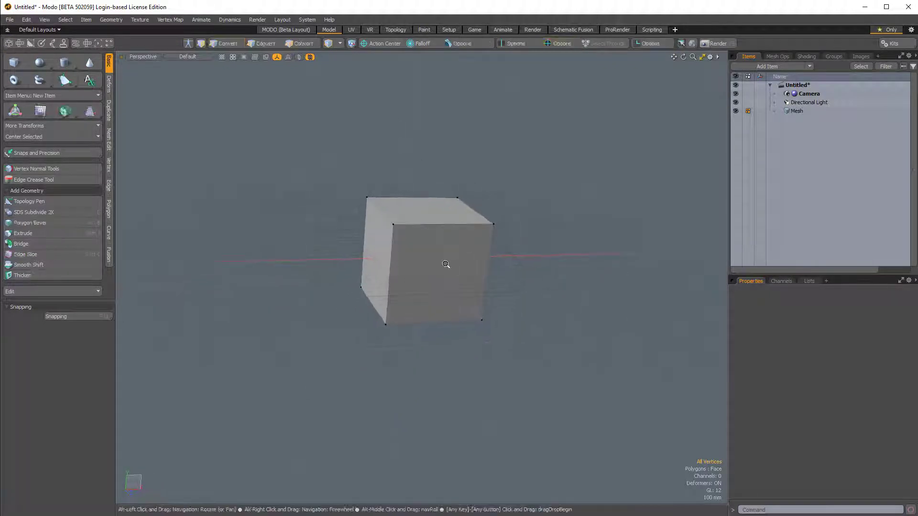
# Step: Duplicate the cube in polygon mode, placing the copy about 1.55 m away along X, and clear the selection
pyautogui.press('3')
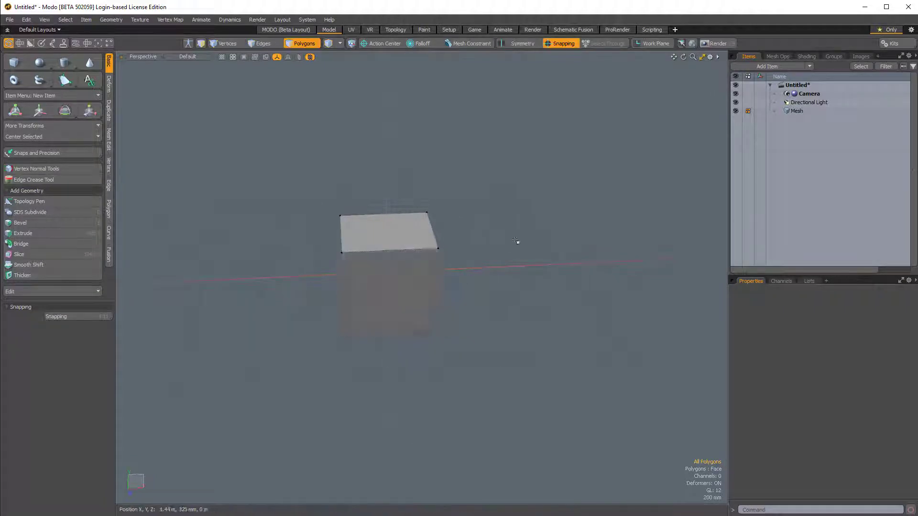
pyautogui.press('w')
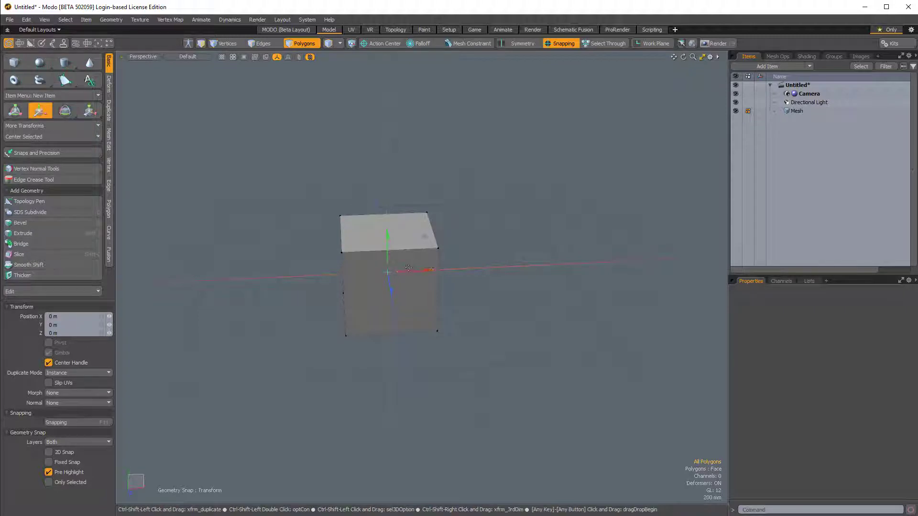
pyautogui.keyDown('ctrl'); pyautogui.keyDown('shift'); pyautogui.moveTo(411, 271); pyautogui.dragTo(558, 277); pyautogui.keyUp('shift'); pyautogui.keyUp('ctrl')
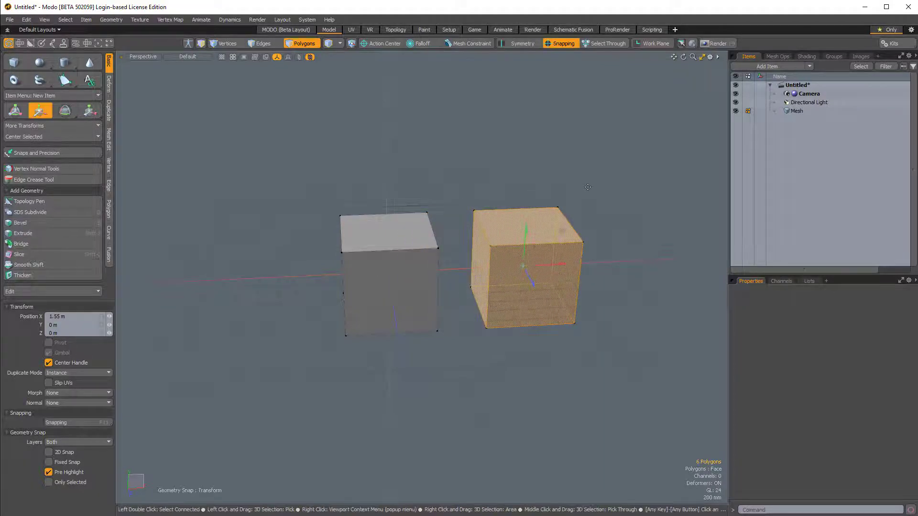
pyautogui.click(618, 160)
pyautogui.keyDown('alt'); pyautogui.moveTo(606, 209); pyautogui.dragTo(512, 260); pyautogui.keyUp('alt')
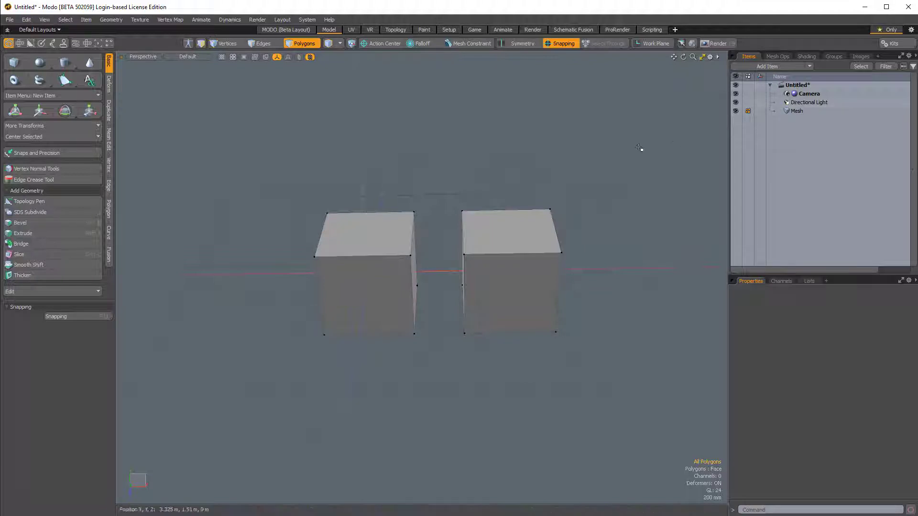
pyautogui.keyDown('alt'); pyautogui.moveTo(603, 154); pyautogui.dragTo(581, 154); pyautogui.keyUp('alt')
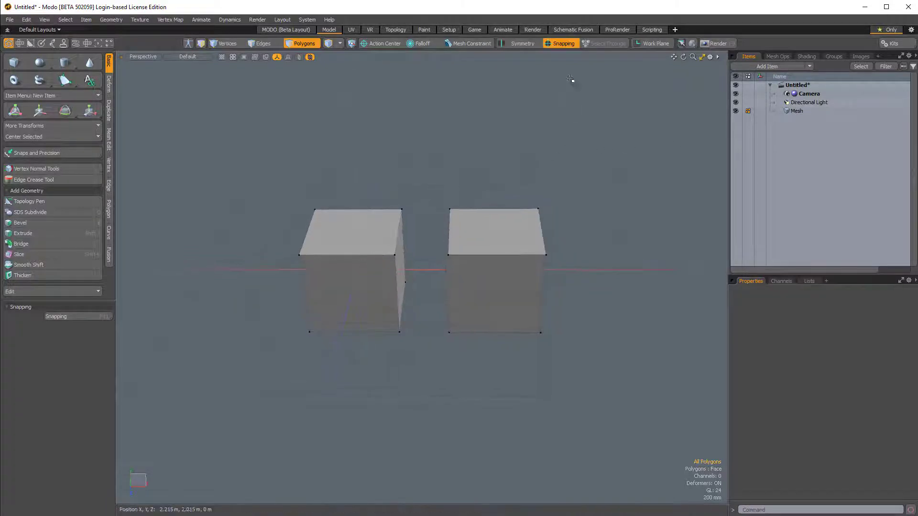
# Step: Turn off global snapping and bring up the Snaps and Precision presets beside the model
pyautogui.click(561, 44)
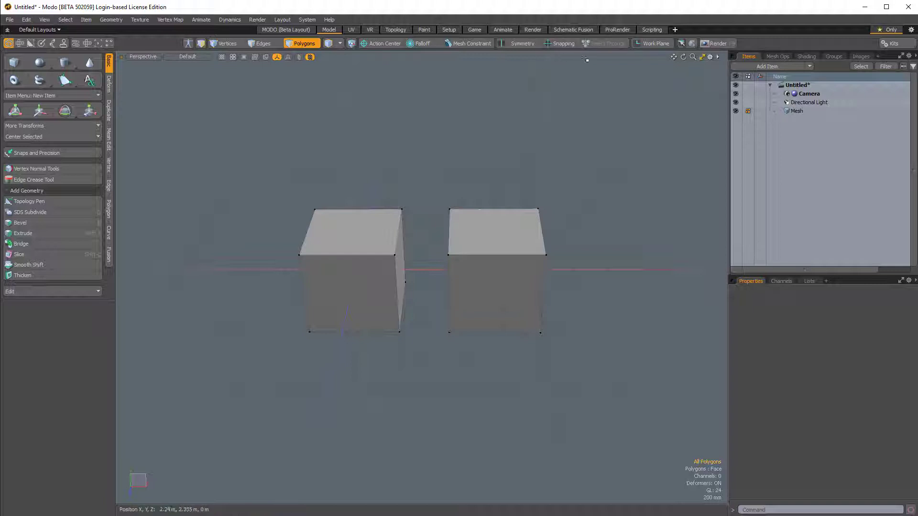
pyautogui.click(44, 153)
pyautogui.moveTo(134, 95); pyautogui.dragTo(184, 91)
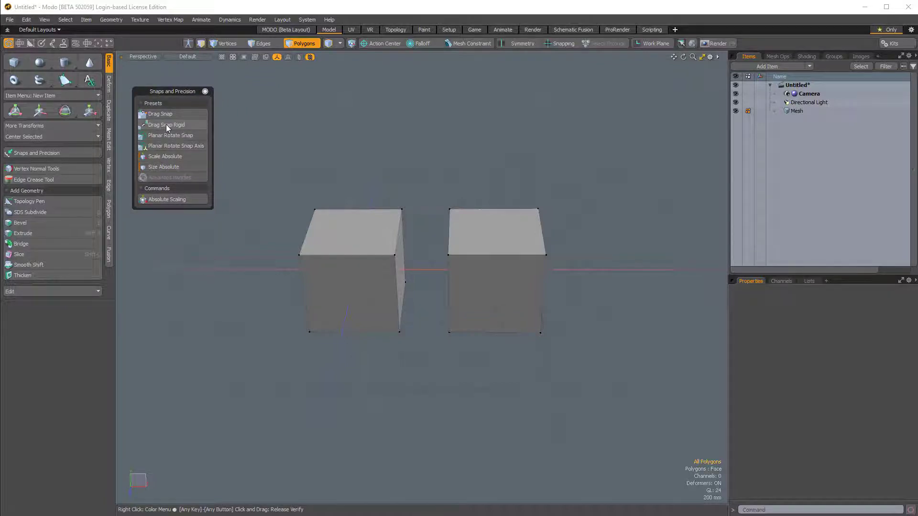
# Step: Use Drag Snap Rigid to snap the left cube's lower front corner onto the right cube's adjacent corner
pyautogui.click(166, 124)
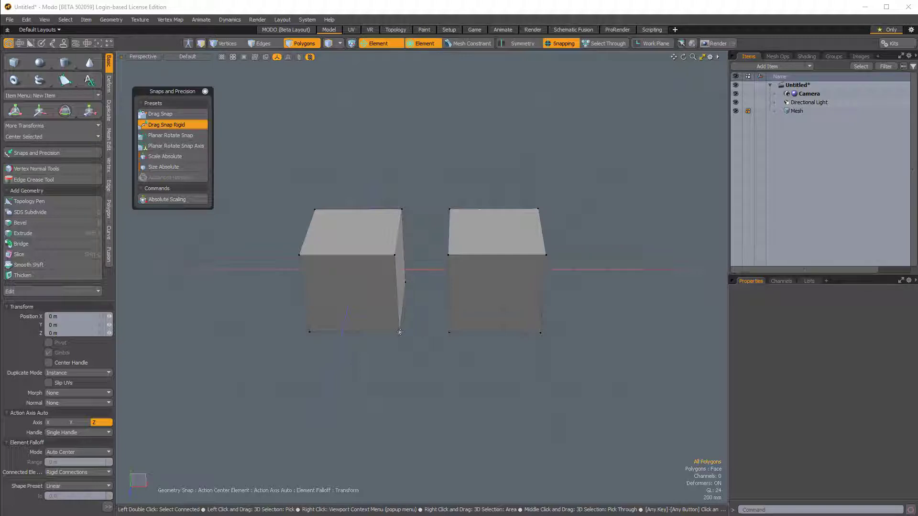
pyautogui.moveTo(400, 332); pyautogui.dragTo(452, 326)
pyautogui.press('space')
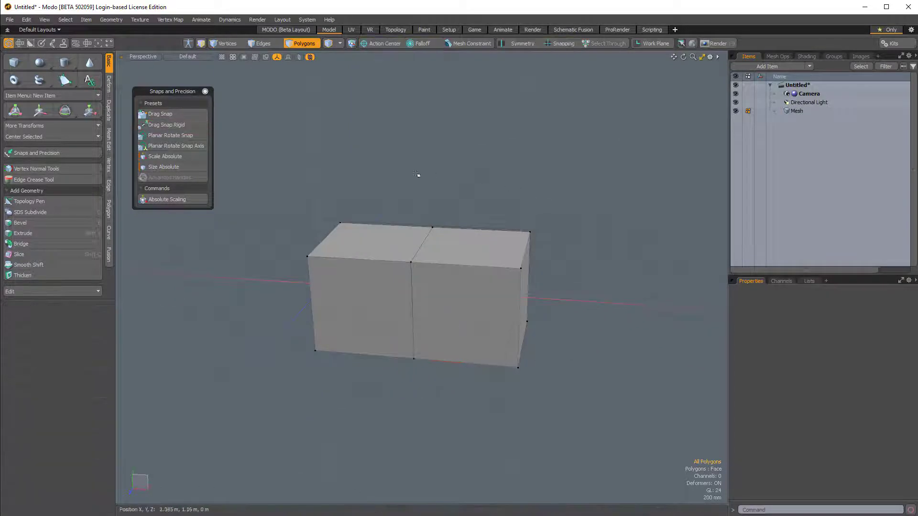
# Step: Select each cube's connected polygons in turn to check whether the two joined cubes are separate geometry
pyautogui.keyDown('alt'); pyautogui.keyDown('shift'); pyautogui.moveTo(375, 186); pyautogui.dragTo(391, 176); pyautogui.keyUp('shift'); pyautogui.keyUp('alt')
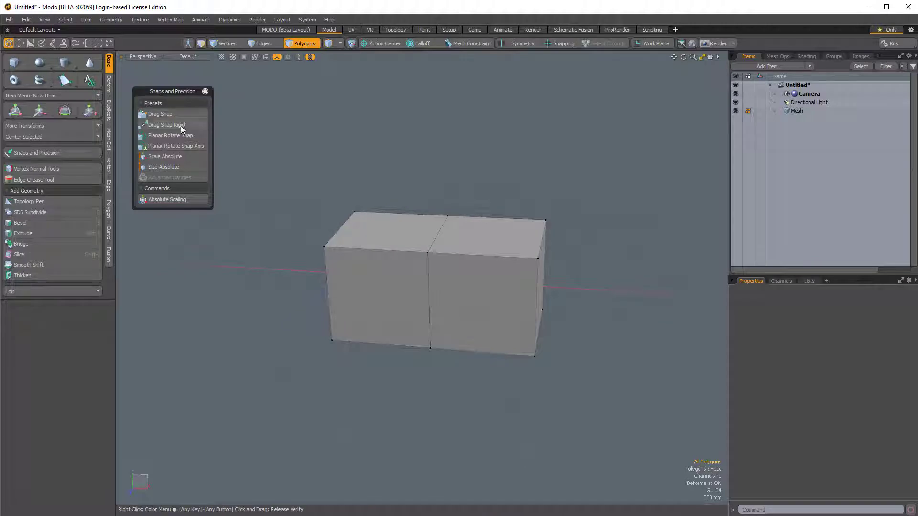
pyautogui.keyDown('alt'); pyautogui.moveTo(532, 198); pyautogui.dragTo(481, 301); pyautogui.keyUp('alt')
pyautogui.keyDown('ctrl'); pyautogui.keyDown('alt'); pyautogui.moveTo(430, 268); pyautogui.dragTo(475, 291); pyautogui.keyUp('alt'); pyautogui.keyUp('ctrl')
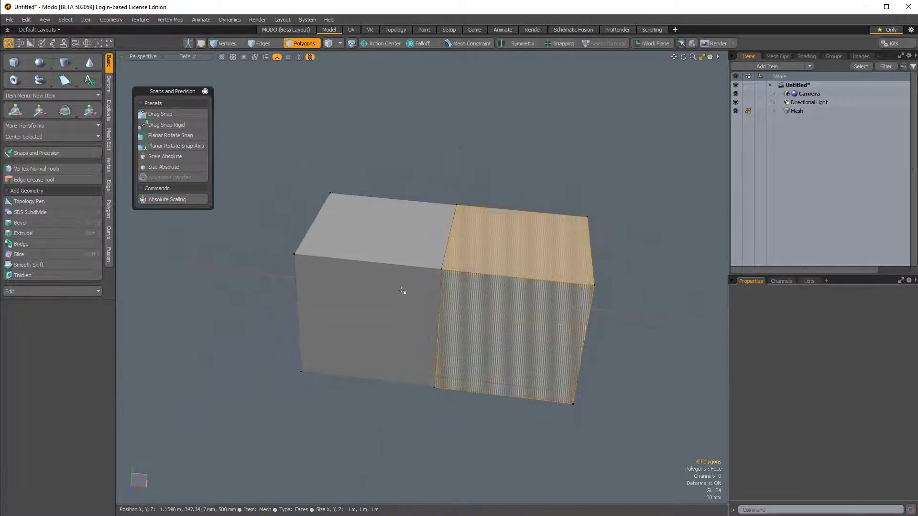
pyautogui.doubleClick(475, 291)
pyautogui.doubleClick(386, 298)
pyautogui.click(509, 164)
pyautogui.keyDown('alt'); pyautogui.moveTo(510, 164); pyautogui.dragTo(483, 219); pyautogui.keyUp('alt')
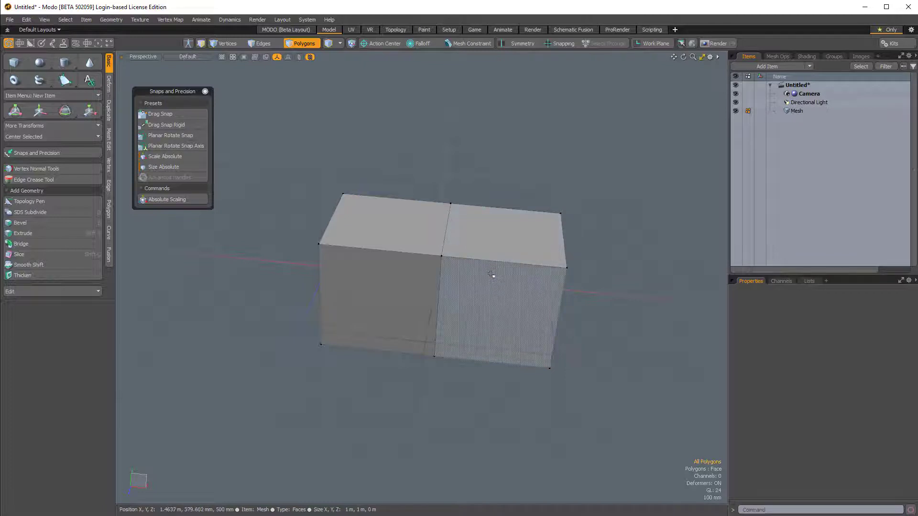
# Step: Inspect the cubes' adjoining faces with Catmull-Clark subdivision switched on, and return to plain polygon faces
pyautogui.press('ctrl')
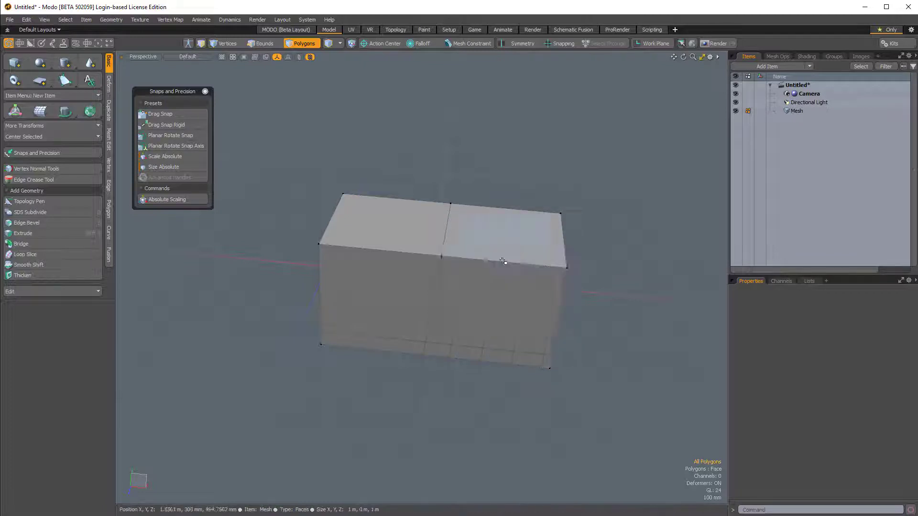
pyautogui.hotkey('shift', 'Tab')
pyautogui.moveTo(462, 276); pyautogui.dragTo(425, 276)
pyautogui.keyDown('alt'); pyautogui.moveTo(468, 224); pyautogui.dragTo(458, 337); pyautogui.keyUp('alt')
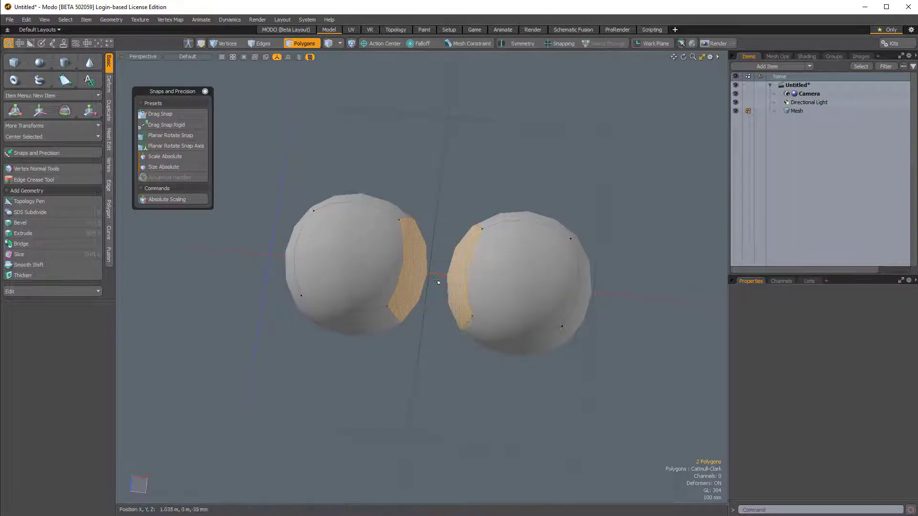
pyautogui.keyDown('alt'); pyautogui.moveTo(437, 278); pyautogui.dragTo(427, 192); pyautogui.keyUp('alt')
pyautogui.click(427, 192)
pyautogui.press('Tab')
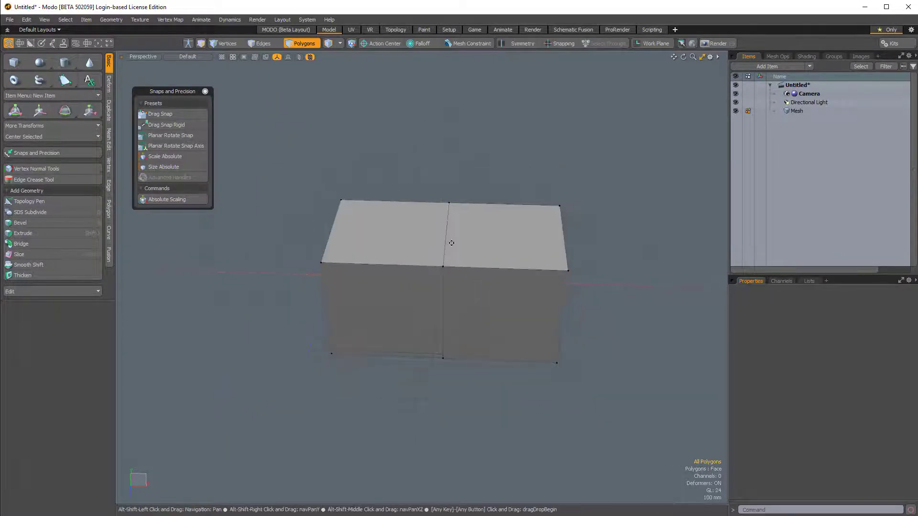
# Step: Move the right cube away from the left one to leave a gap, and clear the selection
pyautogui.keyDown('alt'); pyautogui.moveTo(438, 226); pyautogui.dragTo(461, 247); pyautogui.keyUp('alt')
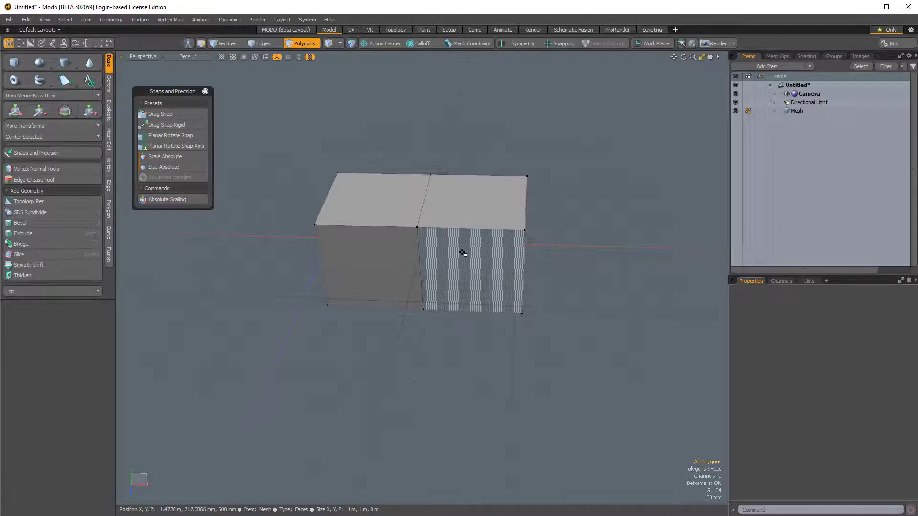
pyautogui.doubleClick(464, 255)
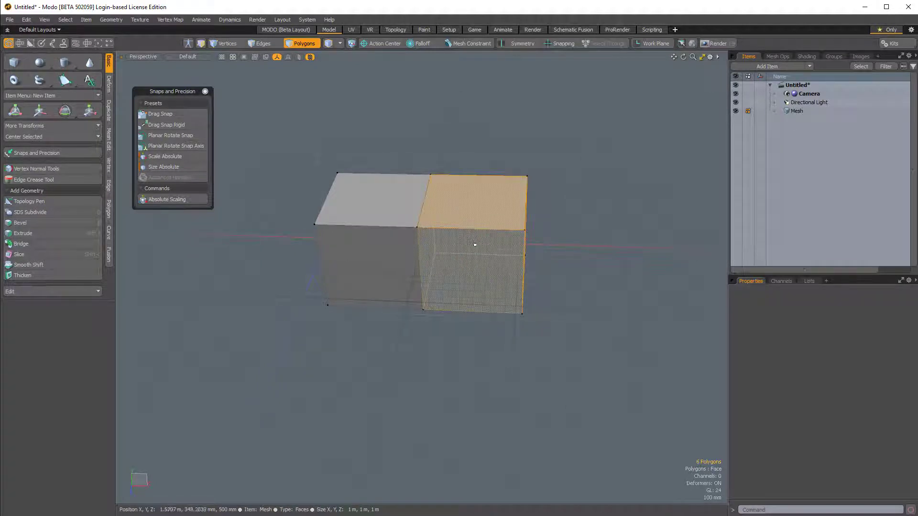
pyautogui.press('w')
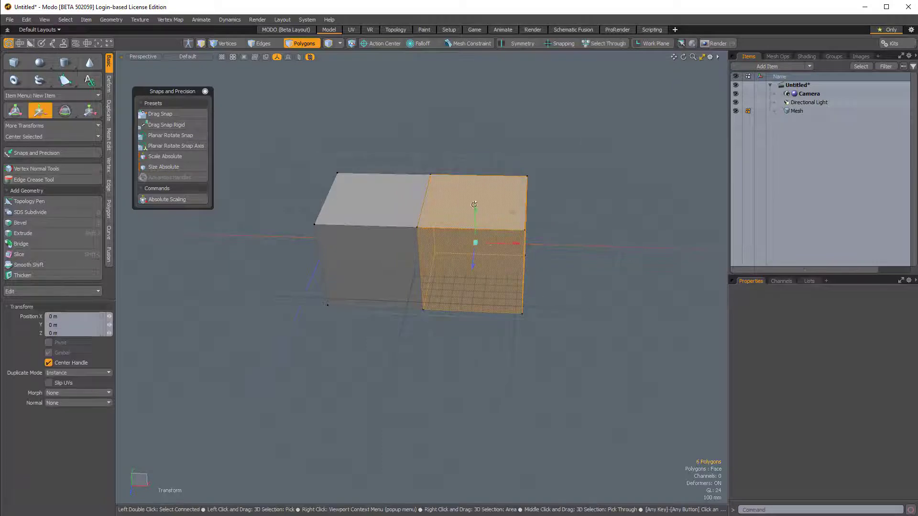
pyautogui.keyDown('alt'); pyautogui.moveTo(615, 248); pyautogui.dragTo(536, 225); pyautogui.keyUp('alt')
pyautogui.press('q')
pyautogui.click(466, 218)
pyautogui.keyDown('alt'); pyautogui.moveTo(466, 217); pyautogui.dragTo(518, 263); pyautogui.keyUp('alt')
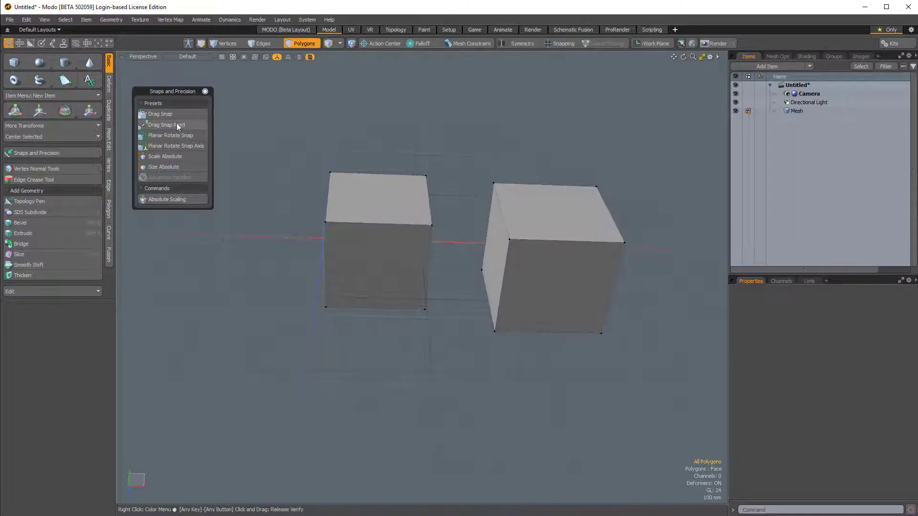
# Step: Snap the left cube by its lower front corner back against the offset right cube with Drag Snap Rigid
pyautogui.keyDown('alt'); pyautogui.moveTo(275, 157); pyautogui.dragTo(334, 250); pyautogui.keyUp('alt')
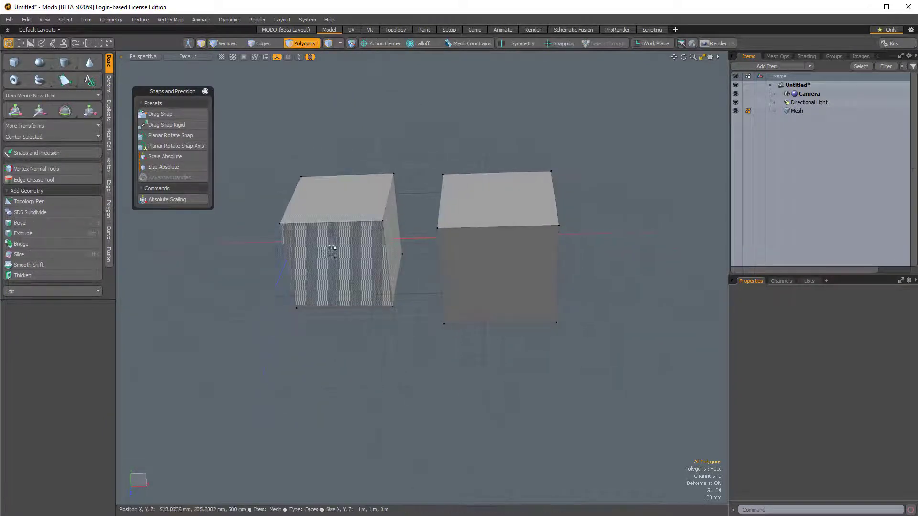
pyautogui.click(164, 125)
pyautogui.keyDown('alt'); pyautogui.moveTo(402, 258); pyautogui.dragTo(397, 312); pyautogui.keyUp('alt')
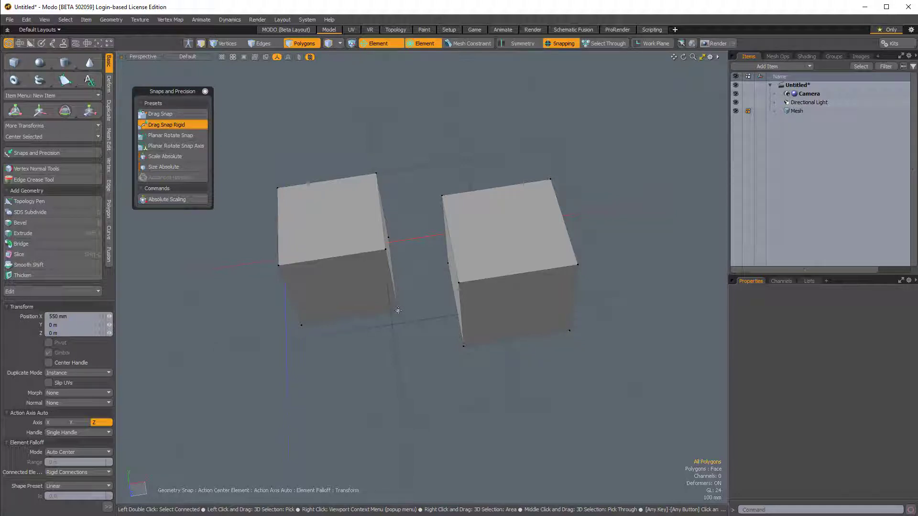
pyautogui.keyDown('alt'); pyautogui.moveTo(399, 310); pyautogui.dragTo(507, 297); pyautogui.keyUp('alt')
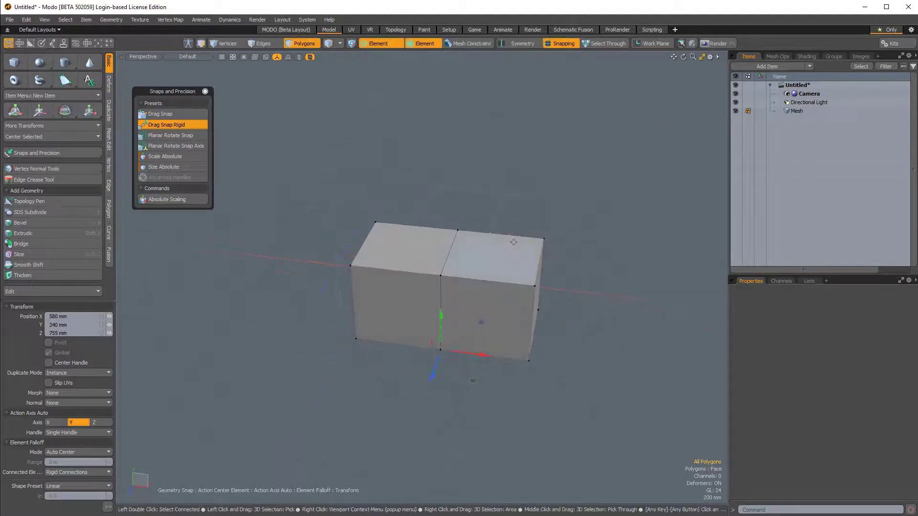
pyautogui.press('space')
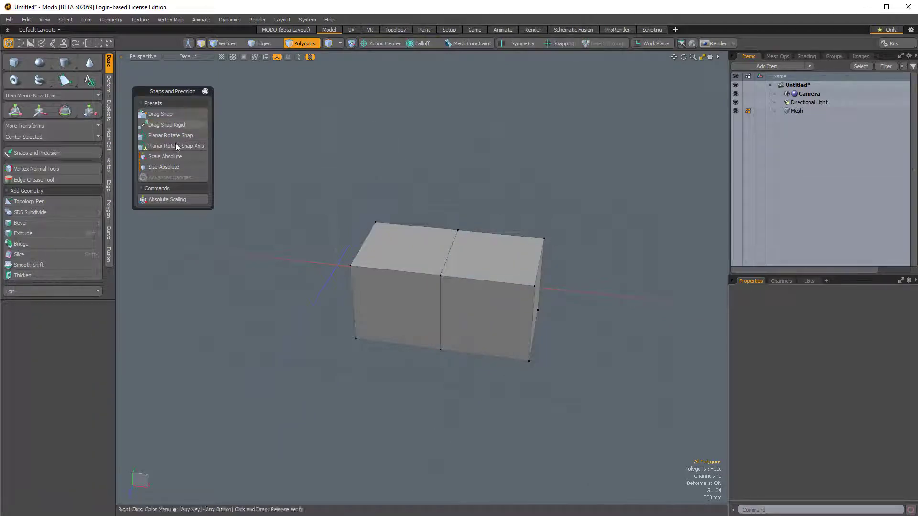
# Step: Cut the left cube out of the mesh and paste it into a new mesh item
pyautogui.doubleClick(412, 246)
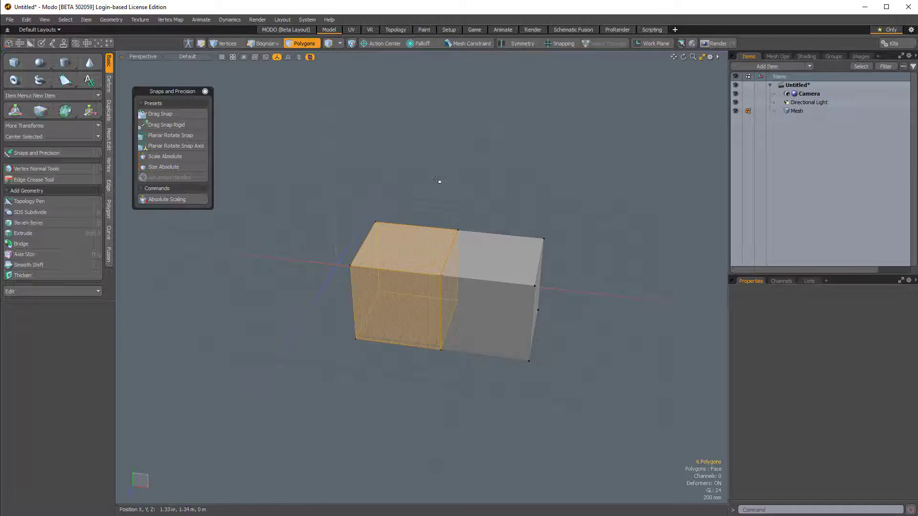
pyautogui.press('Delete')
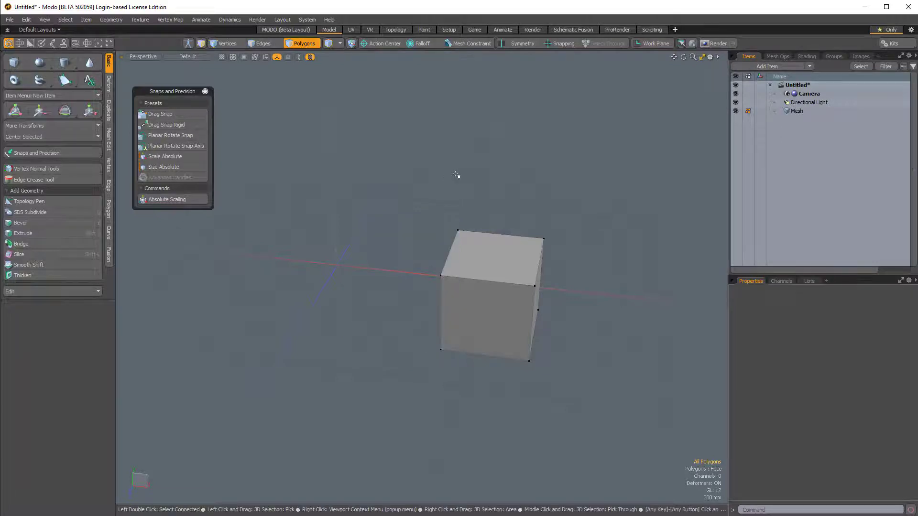
pyautogui.press('n')
pyautogui.hotkey('ctrl', 'v')
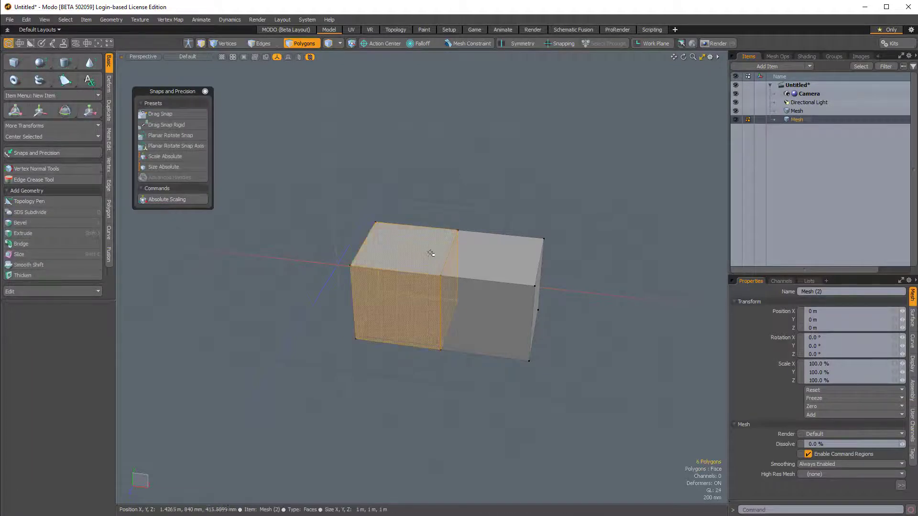
# Step: Separate the pasted cube from the original one, and raise the original mesh's cube well above it
pyautogui.press('w')
pyautogui.keyDown('alt'); pyautogui.moveTo(430, 287); pyautogui.dragTo(497, 234); pyautogui.keyUp('alt')
pyautogui.press('3')
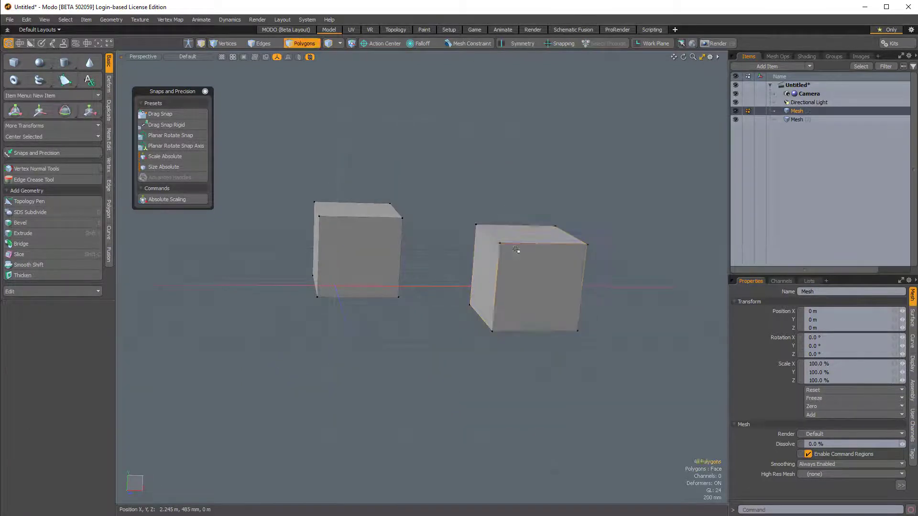
pyautogui.doubleClick(514, 251)
pyautogui.press('w')
pyautogui.moveTo(567, 239); pyautogui.dragTo(576, 124)
pyautogui.press('q')
pyautogui.click(249, 119)
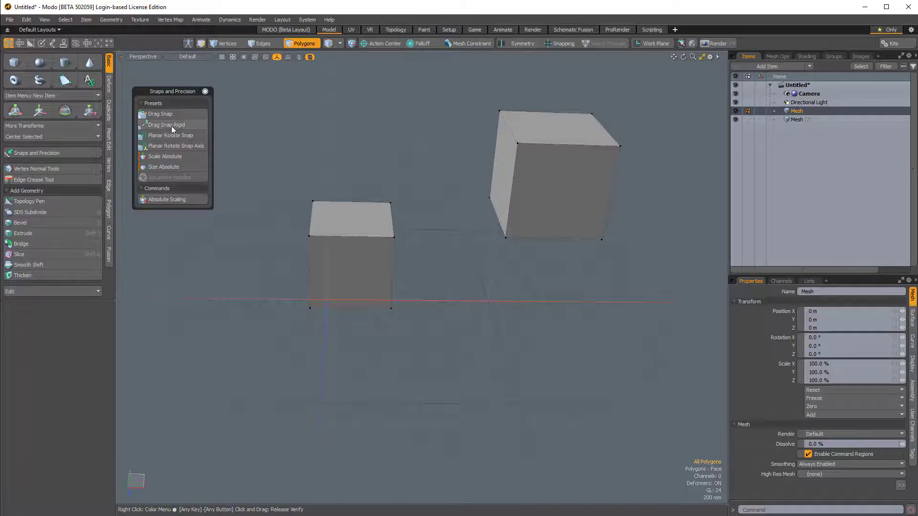
# Step: Make Mesh (2) active and snap its cube's lower corner to the raised cube's lower corner with Drag Snap Rigid
pyautogui.click(811, 119)
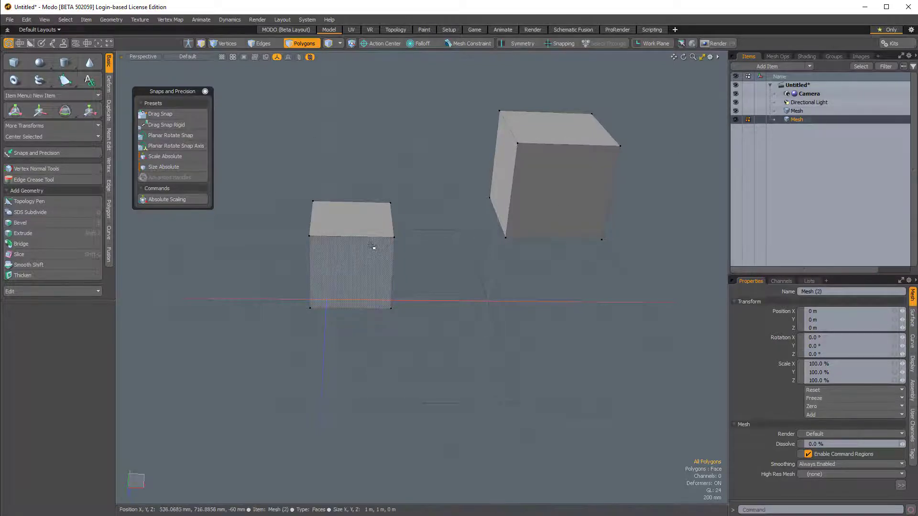
pyautogui.keyDown('alt'); pyautogui.moveTo(369, 256); pyautogui.dragTo(343, 163); pyautogui.keyUp('alt')
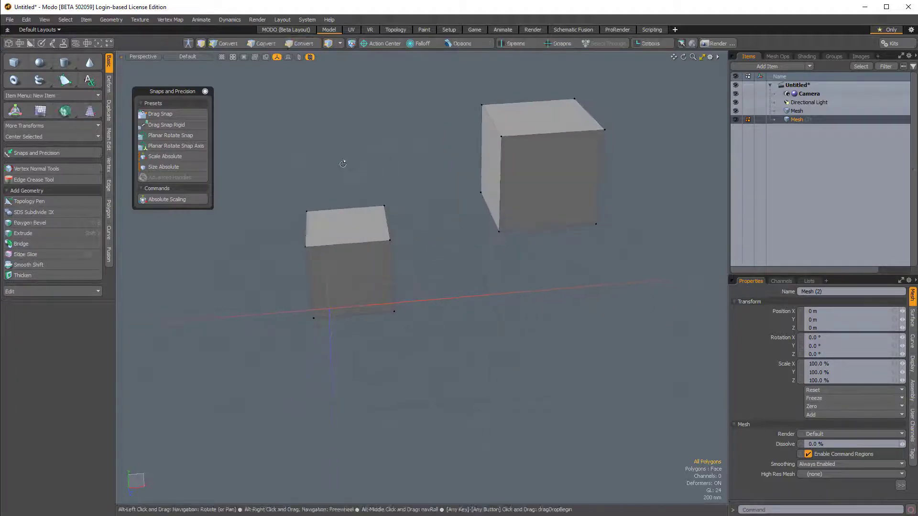
pyautogui.click(168, 125)
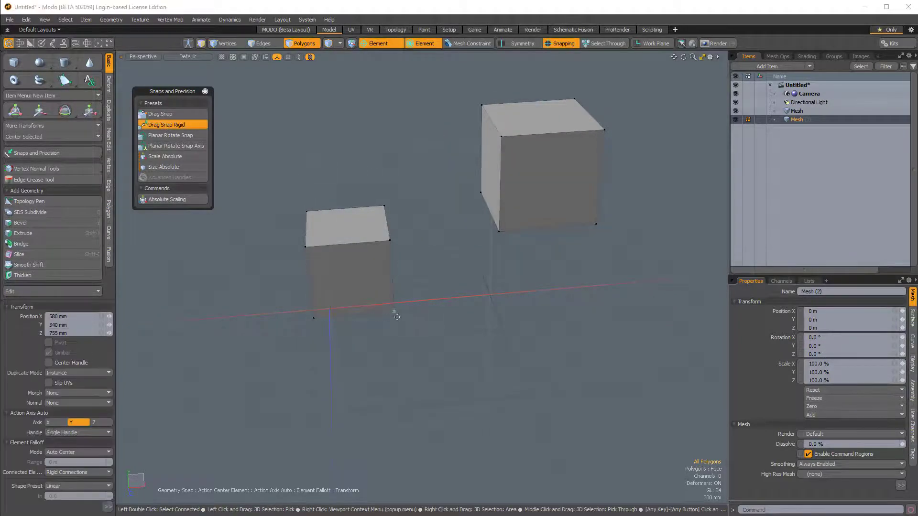
pyautogui.moveTo(395, 312); pyautogui.dragTo(498, 230)
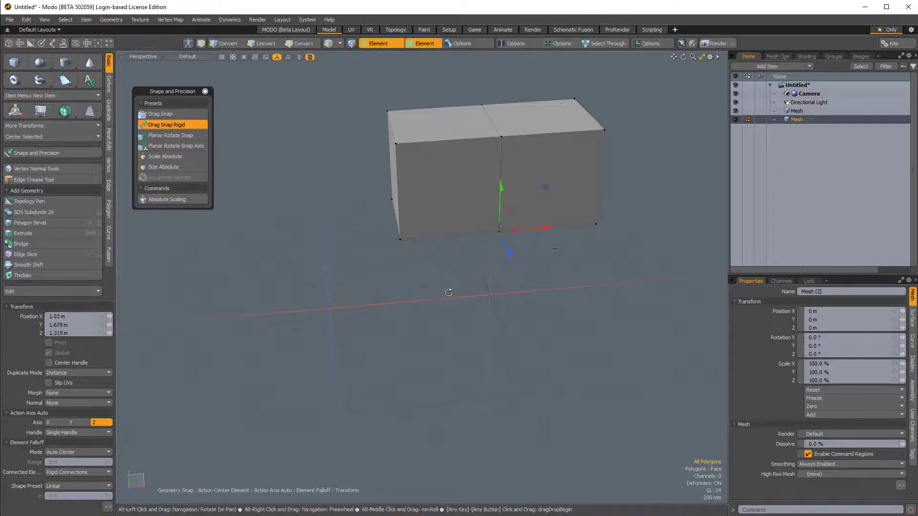
# Step: Undo the rigid snap between the two mesh items
pyautogui.keyDown('alt'); pyautogui.moveTo(448, 291); pyautogui.dragTo(430, 333); pyautogui.keyUp('alt')
pyautogui.hotkey('ctrl', 'z')
pyautogui.hotkey('ctrl', 'z')
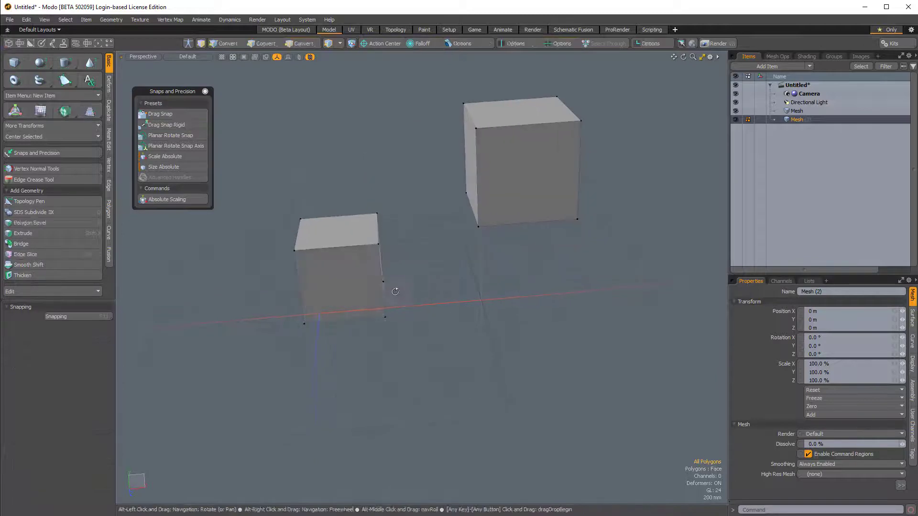
# Step: Move the Mesh (2) cube by its lower corner toward the raised cube with Drag Snap Rigid
pyautogui.click(176, 125)
pyautogui.moveTo(385, 318); pyautogui.dragTo(458, 190)
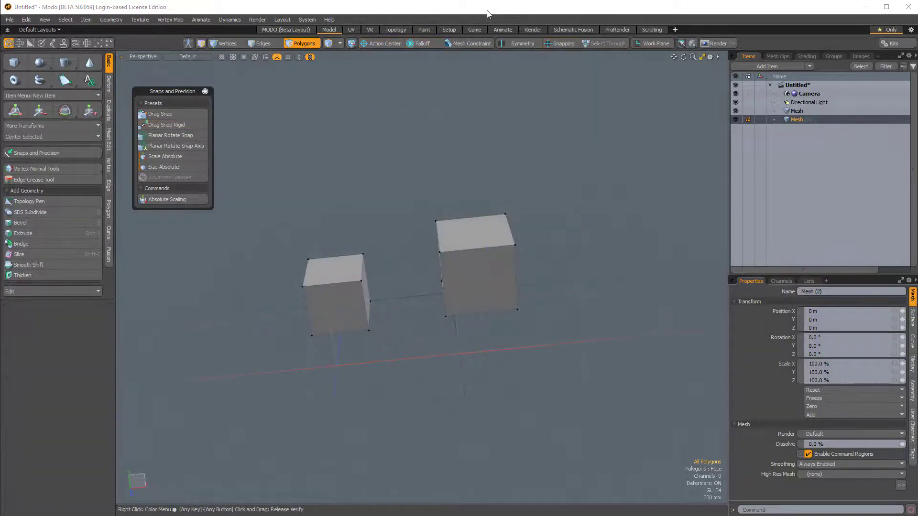
pyautogui.keyDown('alt'); pyautogui.moveTo(444, 287); pyautogui.dragTo(414, 274); pyautogui.keyUp('alt')
pyautogui.moveTo(261, 180)
pyautogui.keyDown('alt'); pyautogui.mouseDown()
pyautogui.moveTo(231, 187)
pyautogui.moveTo(244, 184)
pyautogui.mouseUp(); pyautogui.keyUp('alt')
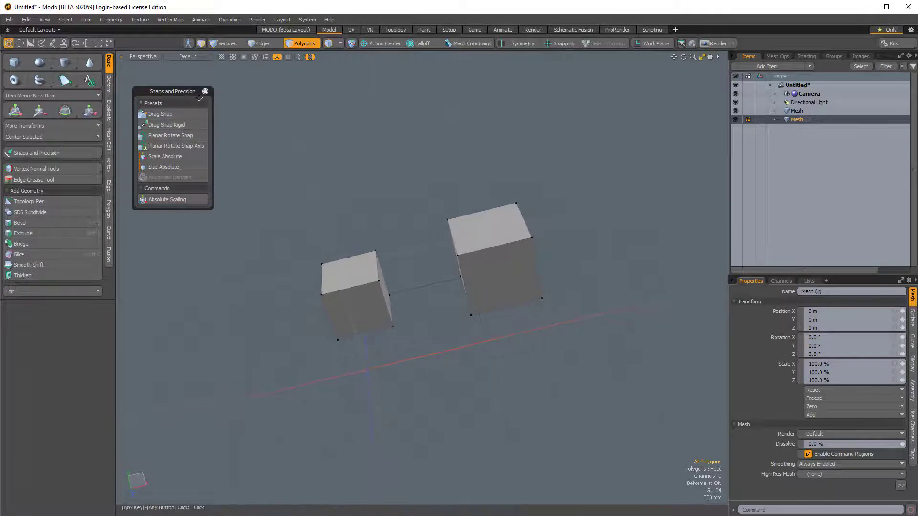
# Step: Set the action center to Automatic for moving the Mesh (2) cube
pyautogui.keyDown('alt'); pyautogui.moveTo(352, 119); pyautogui.dragTo(404, 269); pyautogui.keyUp('alt')
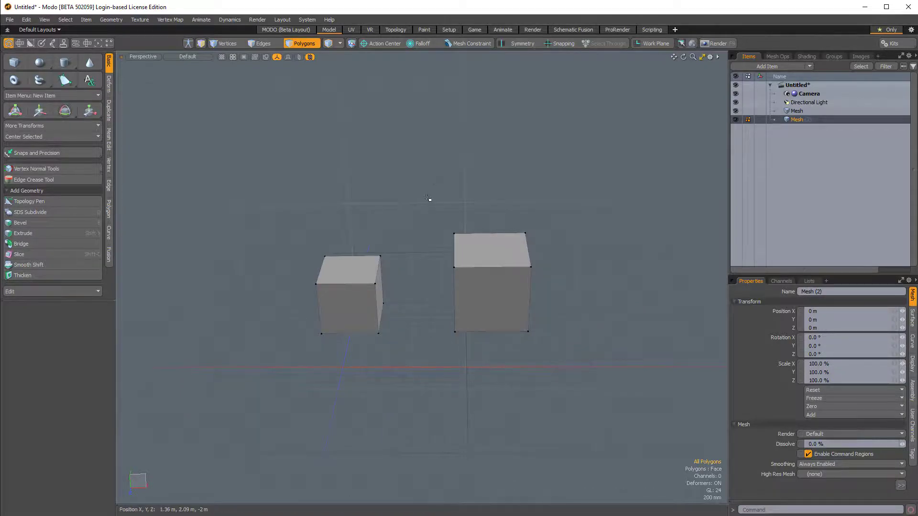
pyautogui.click(384, 44)
pyautogui.click(367, 64)
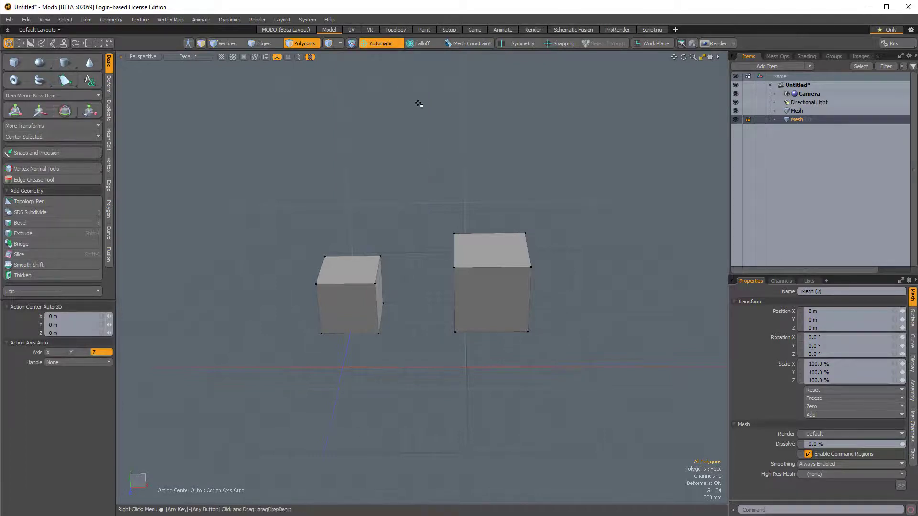
pyautogui.press('alt')
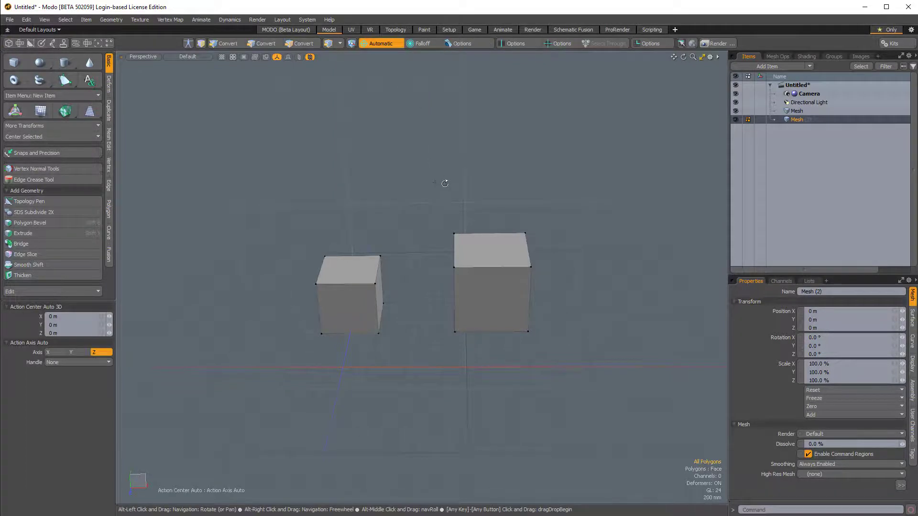
pyautogui.keyDown('alt'); pyautogui.click(445, 179); pyautogui.keyUp('alt')
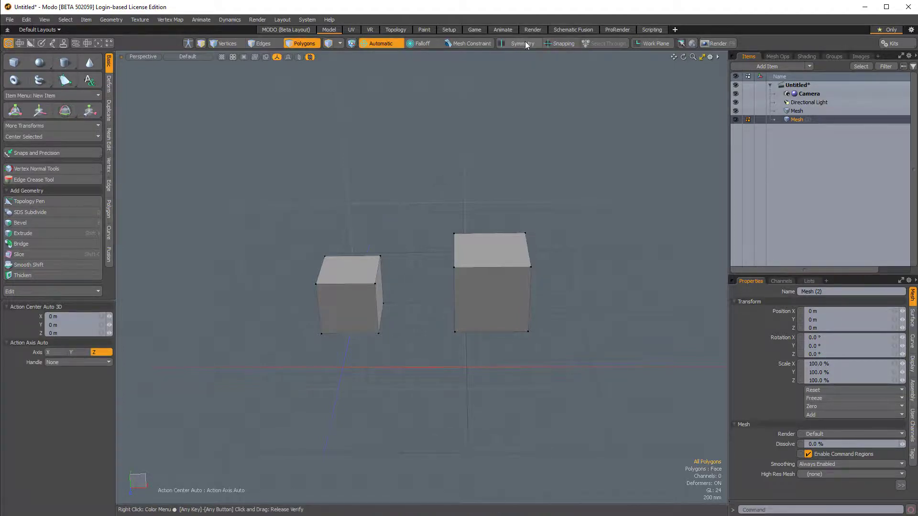
# Step: Turn on Snapping and review its snap types in the snapping options
pyautogui.click(563, 43)
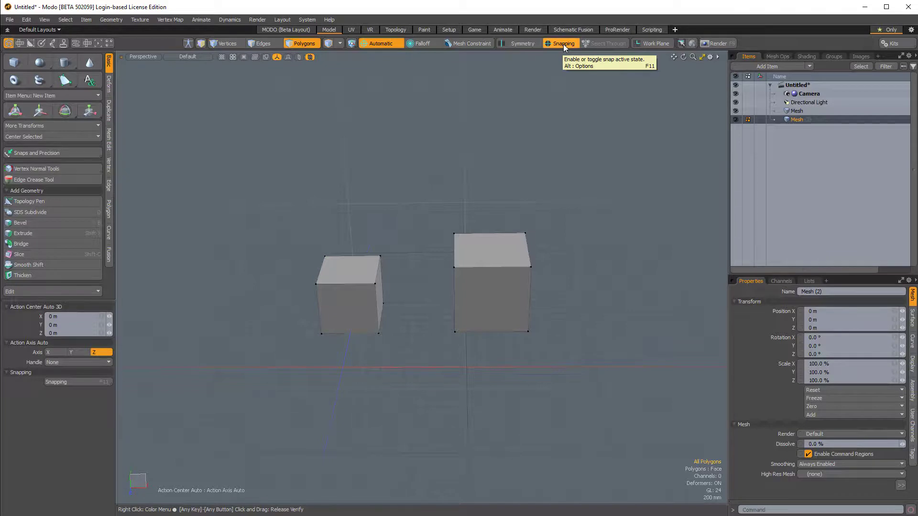
pyautogui.keyDown('alt'); pyautogui.click(563, 44); pyautogui.keyUp('alt')
pyautogui.moveTo(564, 63); pyautogui.dragTo(685, 77)
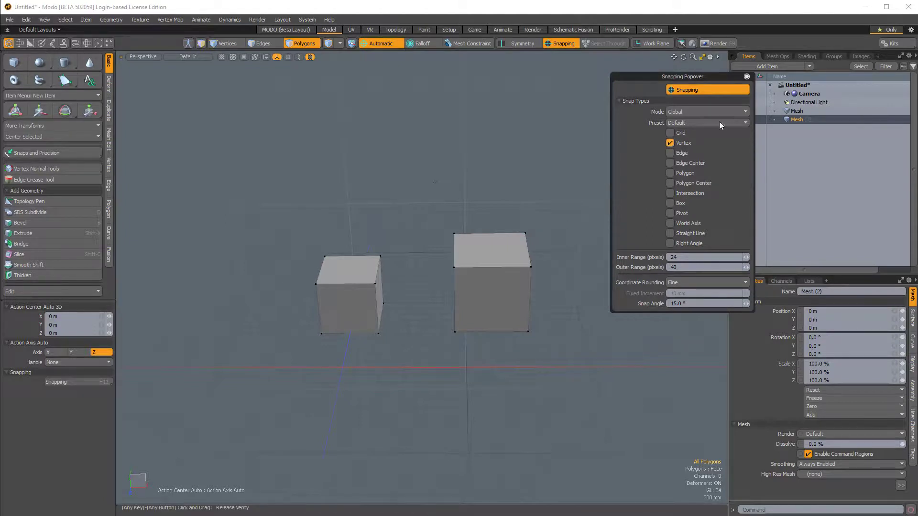
pyautogui.click(747, 77)
# Step: Activate the Move tool and place its center on the Mesh (2) cube's lower front corner nearest the raised cube
pyautogui.keyDown('alt'); pyautogui.moveTo(475, 242); pyautogui.dragTo(370, 305); pyautogui.keyUp('alt')
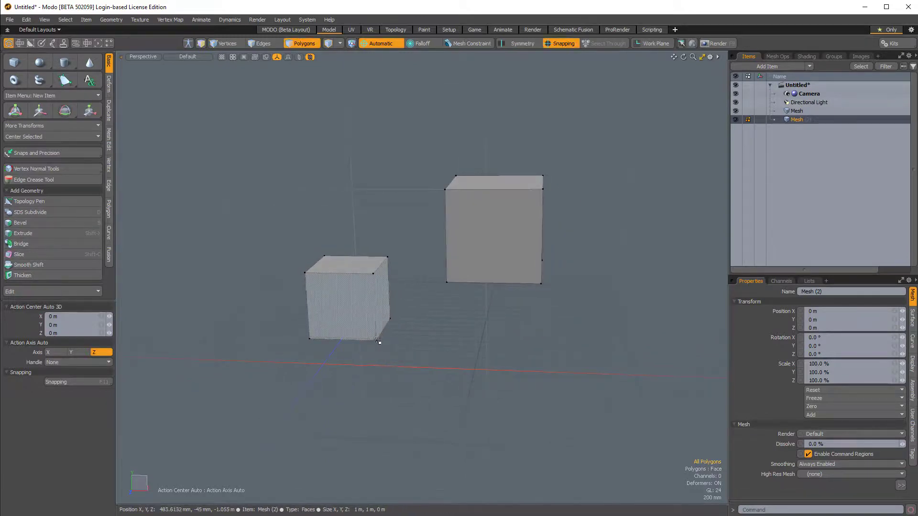
pyautogui.press('w')
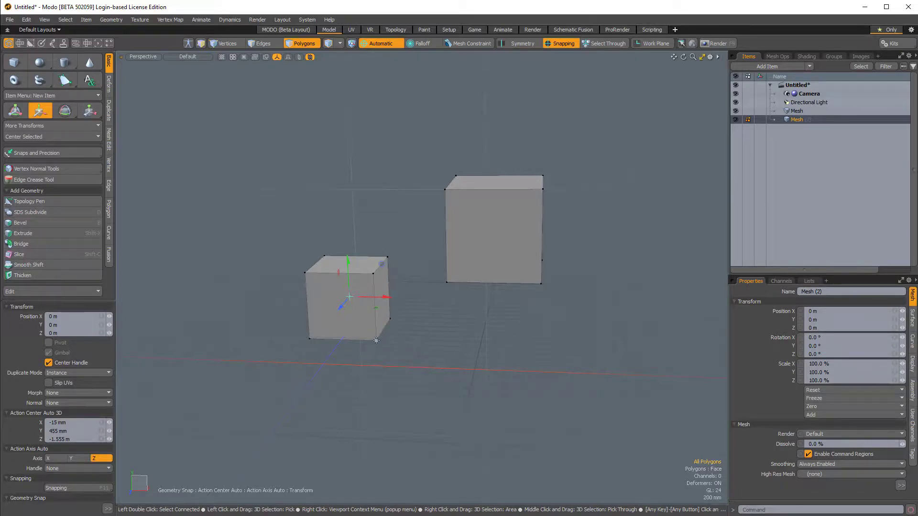
pyautogui.keyDown('alt'); pyautogui.moveTo(376, 340); pyautogui.dragTo(430, 354); pyautogui.keyUp('alt')
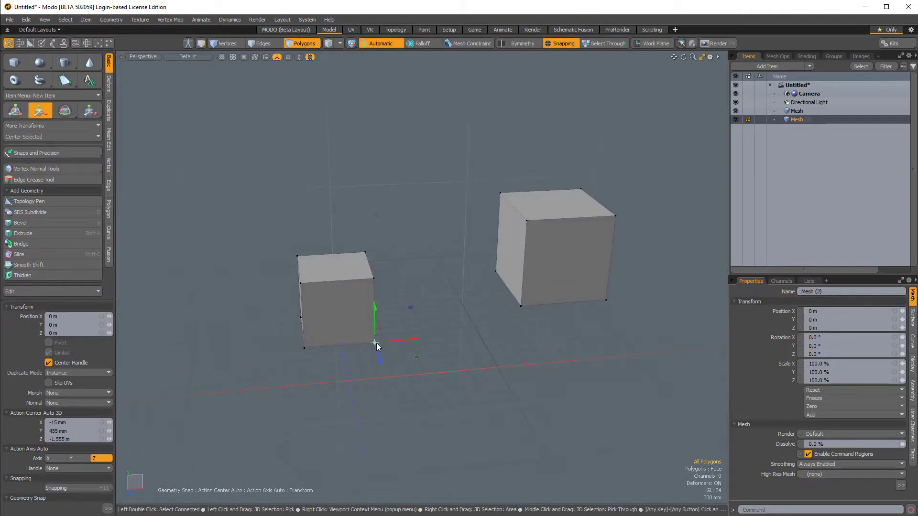
pyautogui.press('alt')
pyautogui.keyDown('alt'); pyautogui.moveTo(365, 350); pyautogui.dragTo(482, 345); pyautogui.keyUp('alt')
pyautogui.scroll(5, 378, 347)
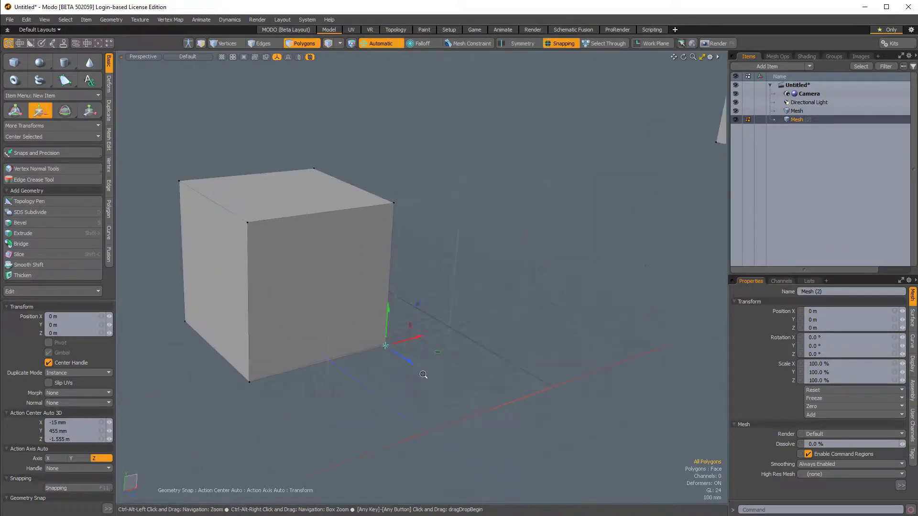
# Step: Move the Mesh (2) cube by that corner to snap onto the raised cube's adjacent lower front corner, and drop the Move tool
pyautogui.keyDown('alt'); pyautogui.moveTo(386, 349); pyautogui.dragTo(588, 310); pyautogui.keyUp('alt')
pyautogui.keyDown('alt'); pyautogui.moveTo(560, 269); pyautogui.dragTo(565, 228); pyautogui.keyUp('alt')
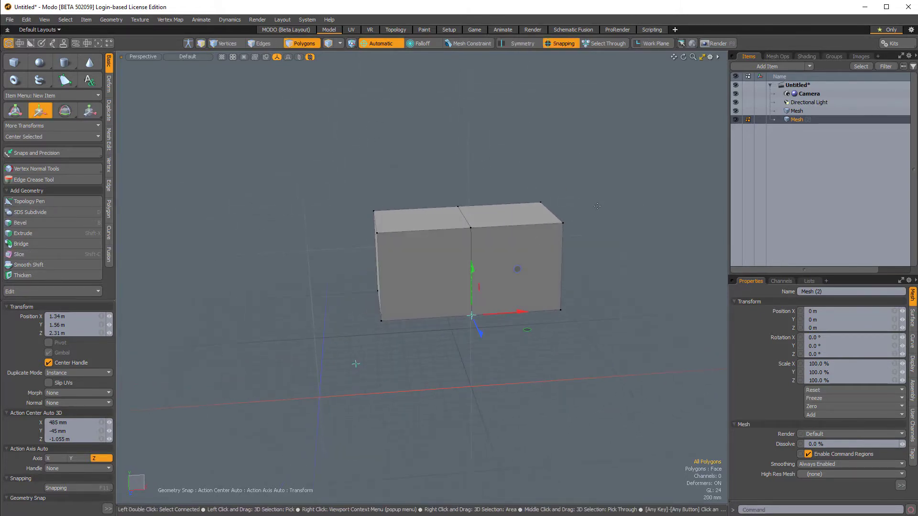
pyautogui.press('q')
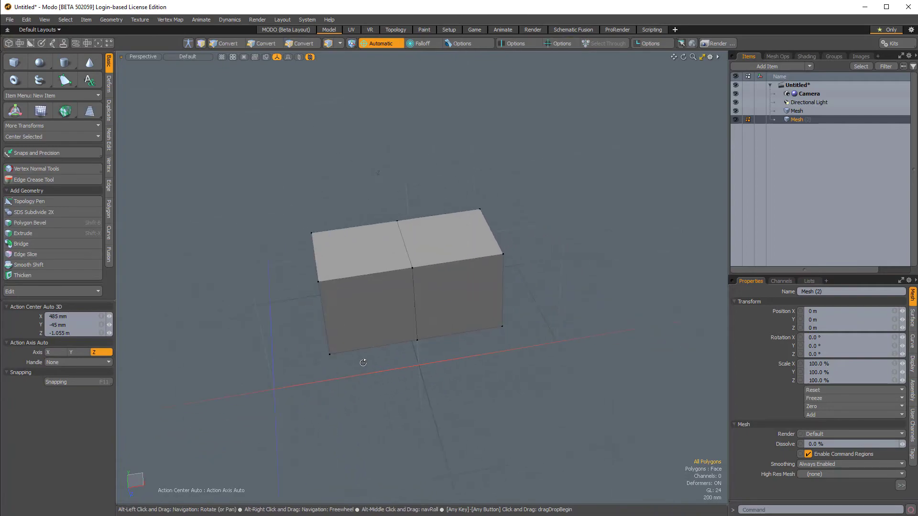